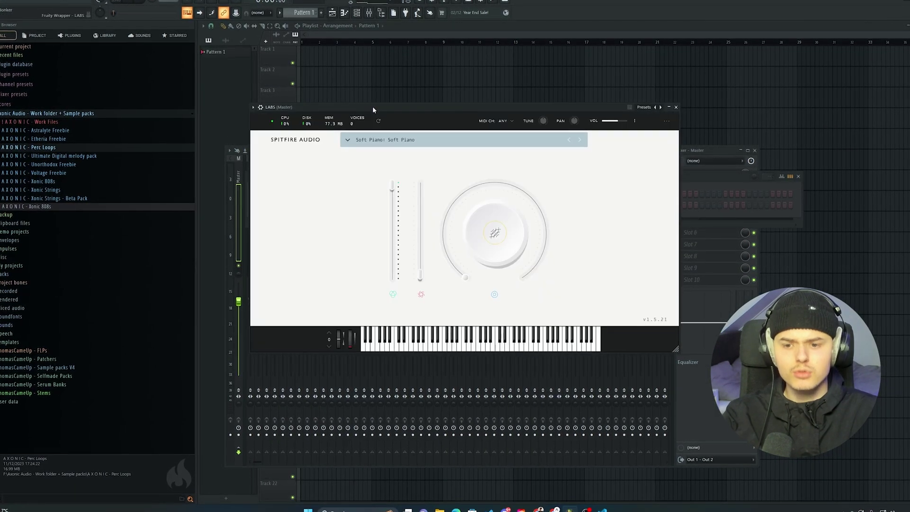
Add short melody notes on A#6 and D#7 above the chords in the LABS piano roll.
left_click_drag(373, 106, 406, 91)
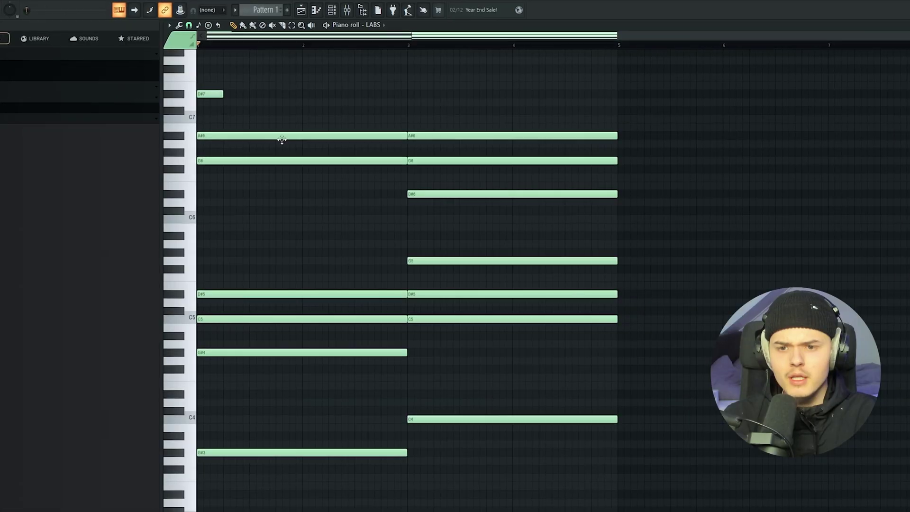
left_click_drag(208, 137, 234, 137)
left_click(253, 94)
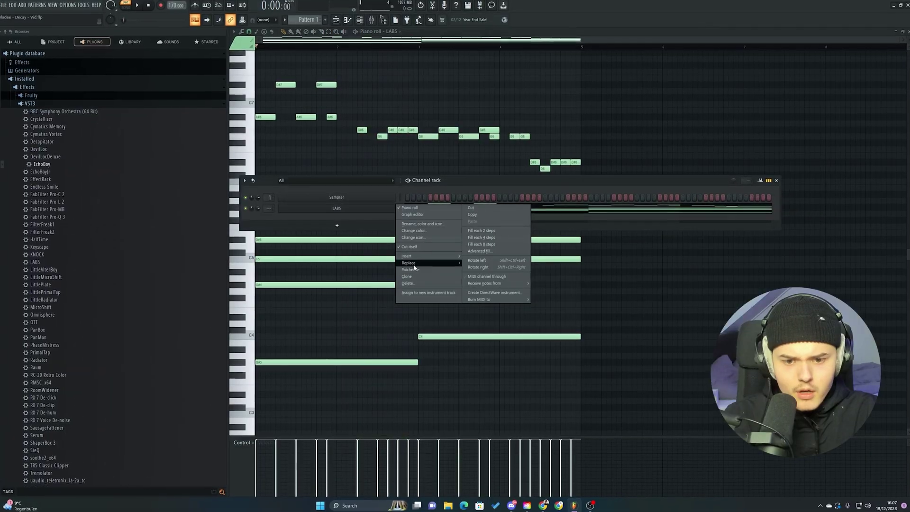
Replace the LABS instrument with Keyscape in the channel rack.
mouse_move(427, 262)
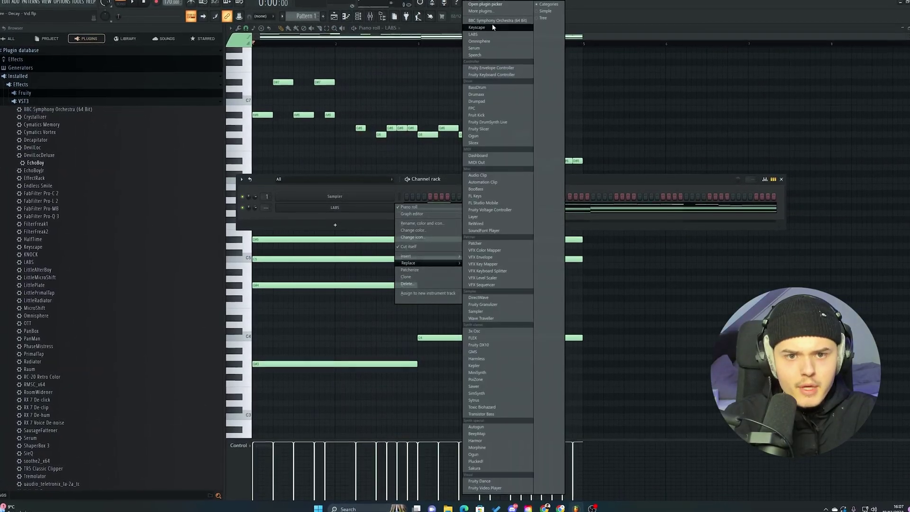
left_click(494, 27)
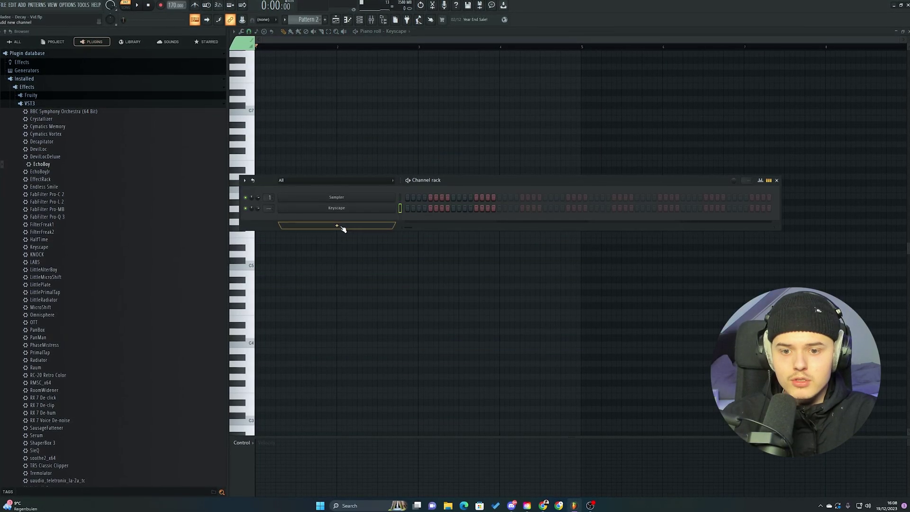
Add an Omnisphere channel and search its patch browser for "nylon", moving down to a matching patch.
left_click(337, 226)
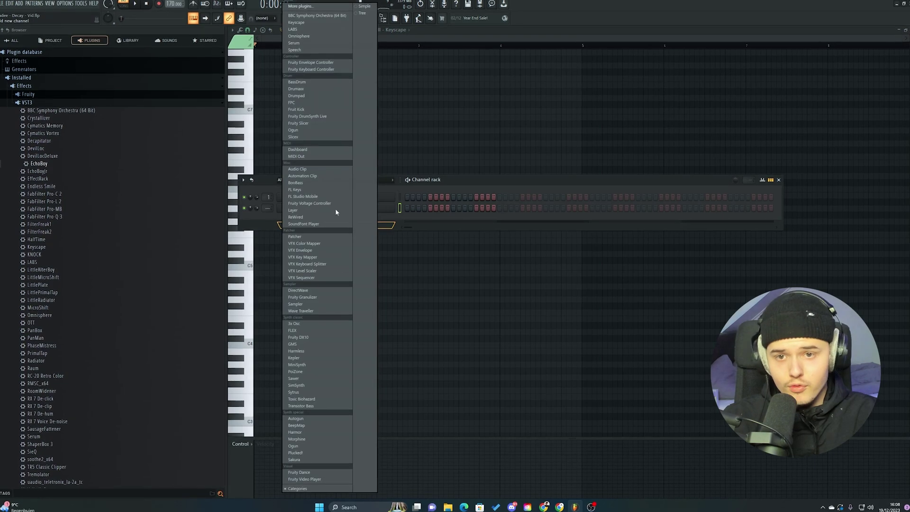
left_click(298, 35)
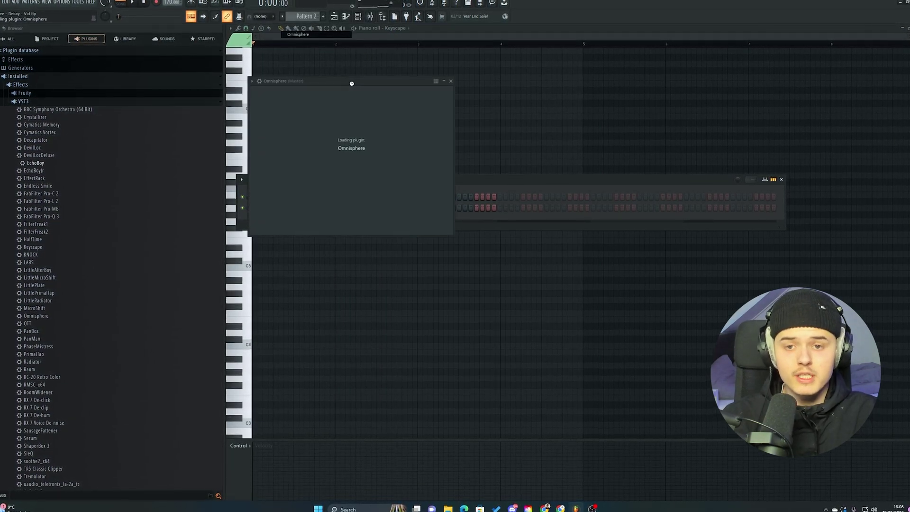
type("nylon")
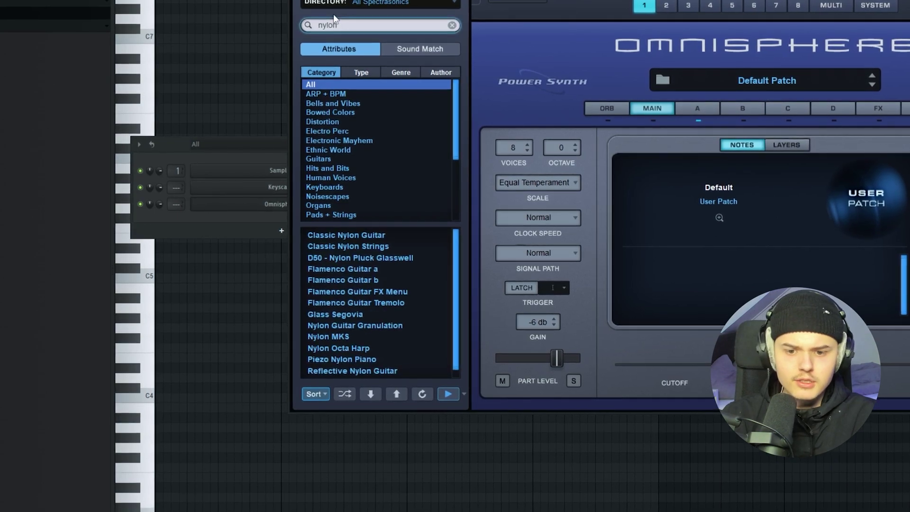
key("Down")
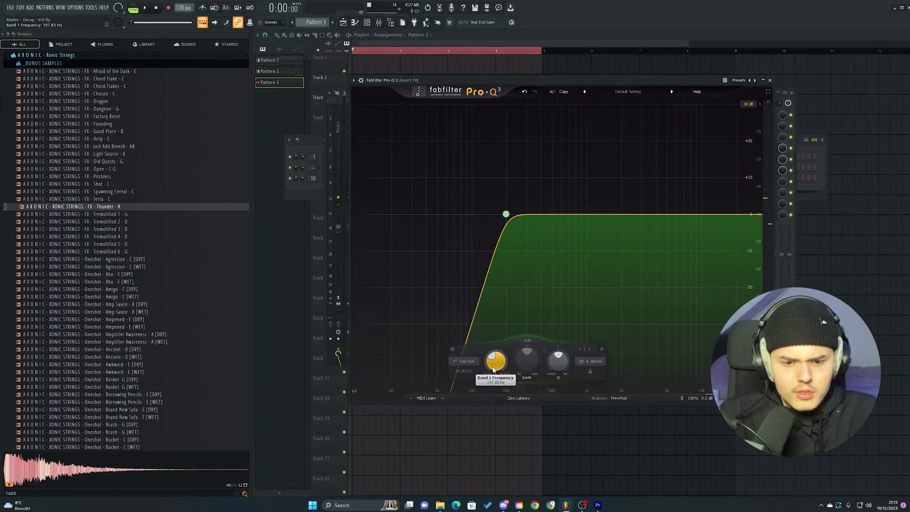
Close the Pro-Q 3 equalizer and review the OTT and soothe2 settings on insert 10.
left_click(773, 78)
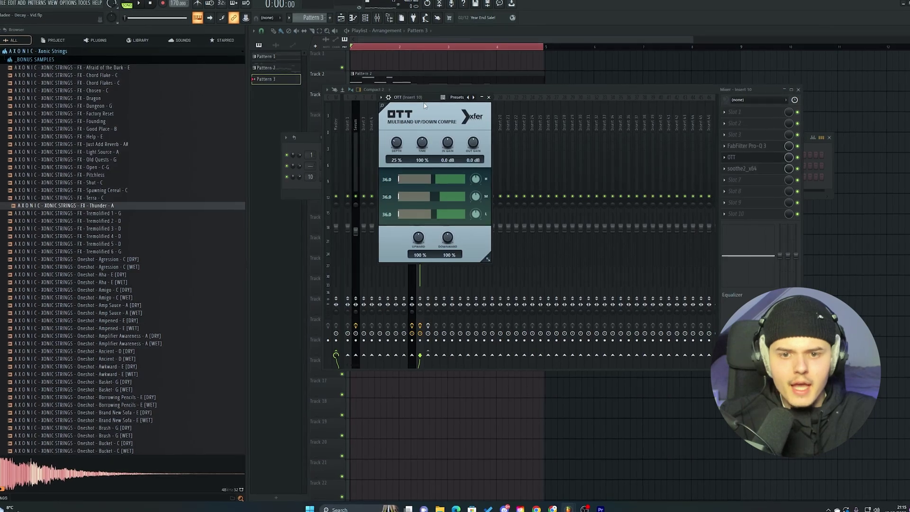
left_click(752, 169)
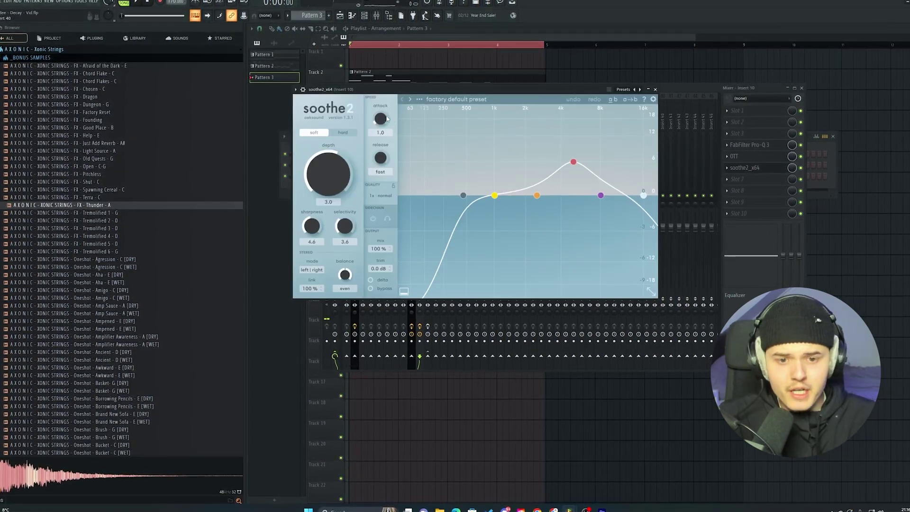
left_click(657, 88)
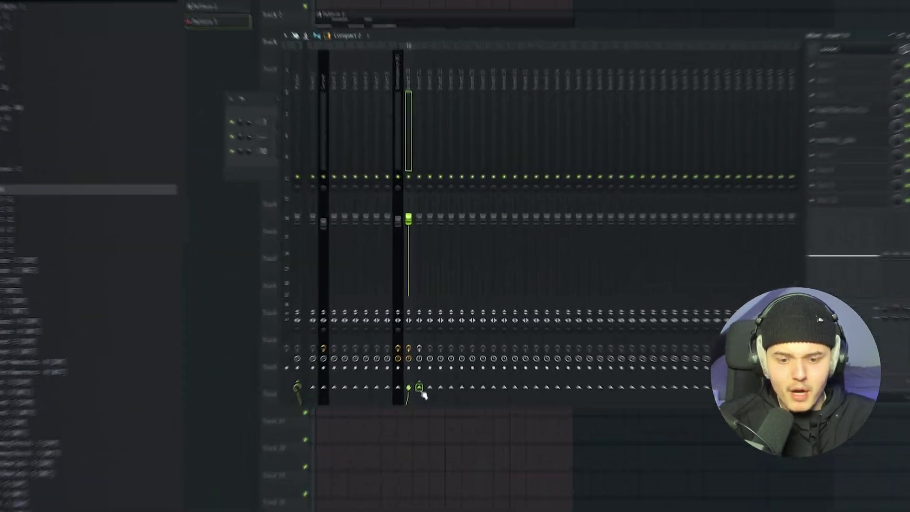
Route insert 10 into insert 11 and raise the Raum reverb's Mix to maximum.
right_click(430, 356)
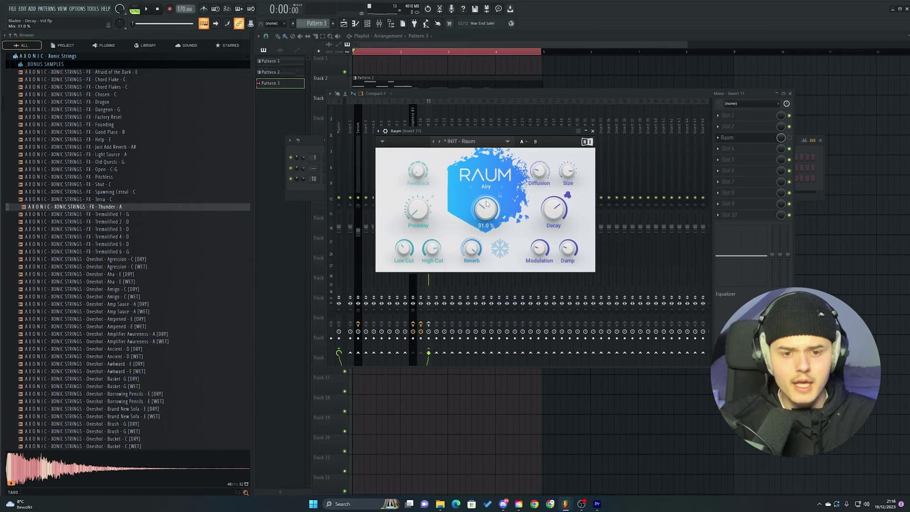
left_click_drag(486, 209, 497, 213)
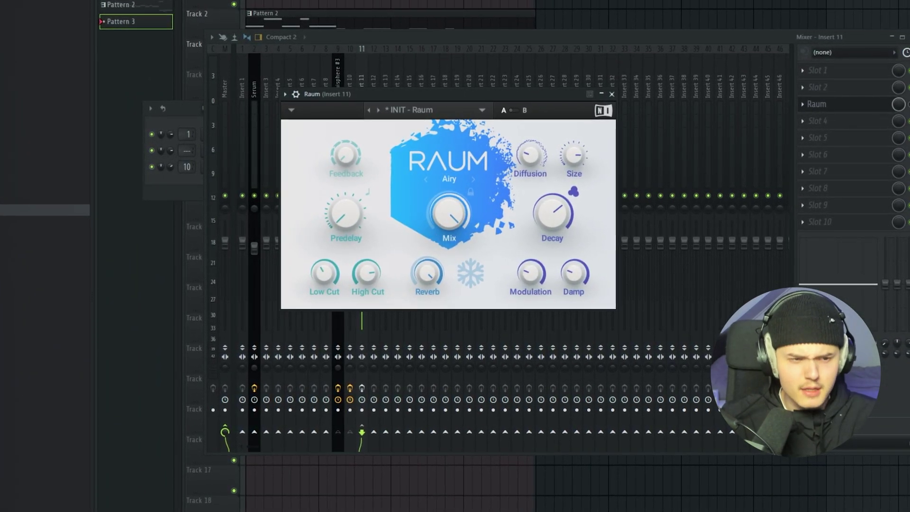
mouse_move(578, 160)
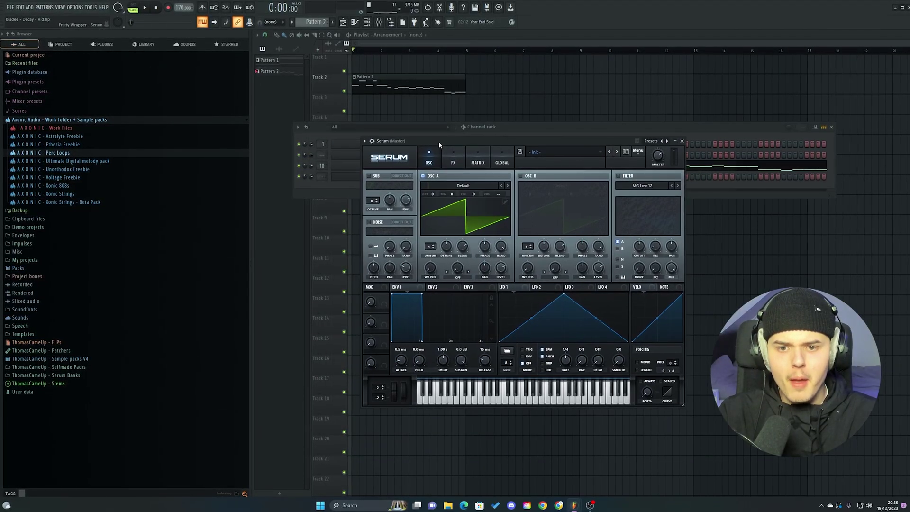
Load the [Bass] Whitearmor preset from the 500 Subs Boosterbox Serum presets into Serum.
left_click(71, 368)
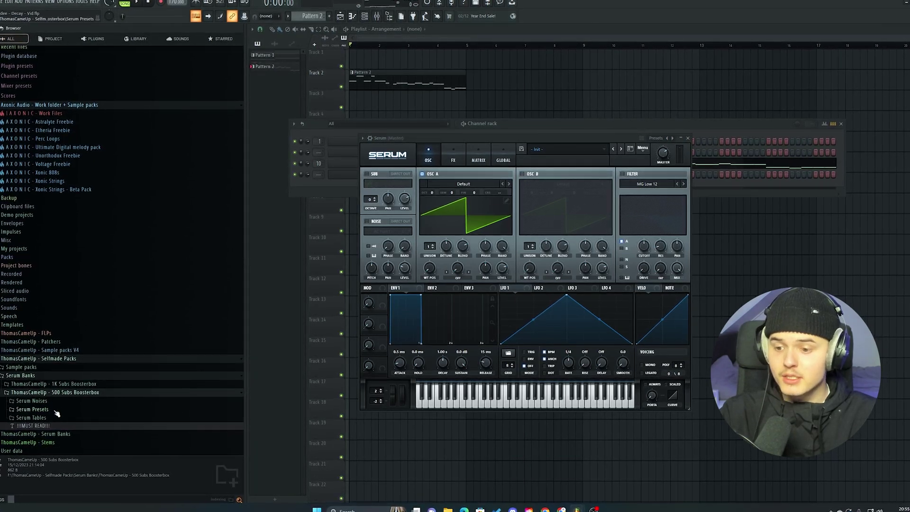
left_click_drag(43, 263, 481, 132)
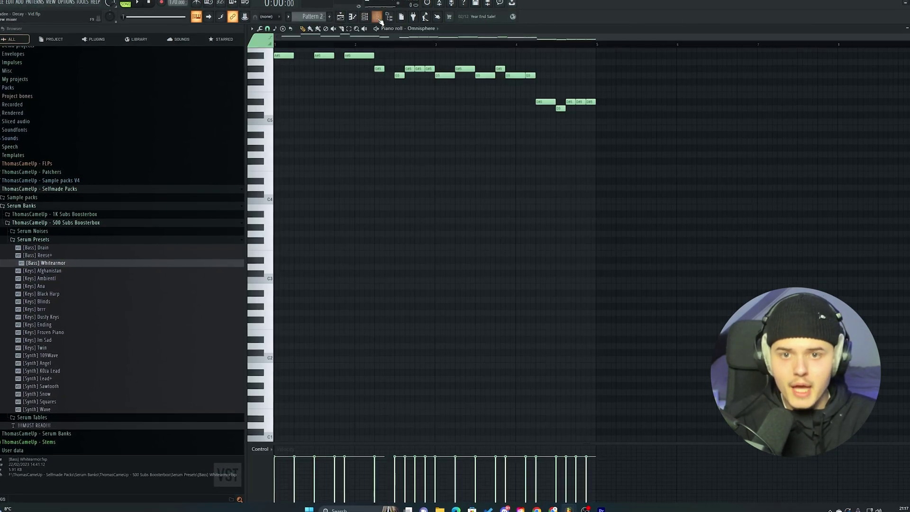
Show the mixer and the channel rack over the piano roll.
key("F9")
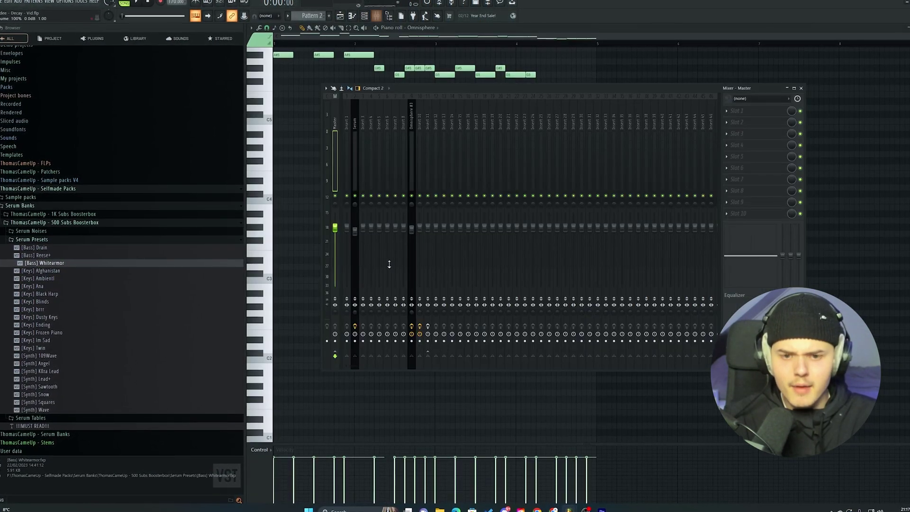
left_click(365, 18)
left_click(472, 188)
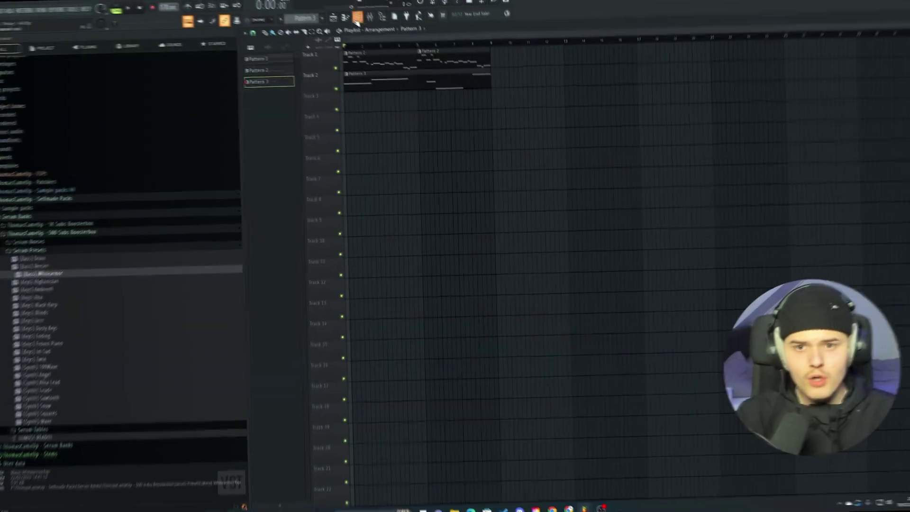
Add a second Omnisphere channel and browse its patches in the Bells and Vibes category.
left_click(358, 18)
left_click(387, 194)
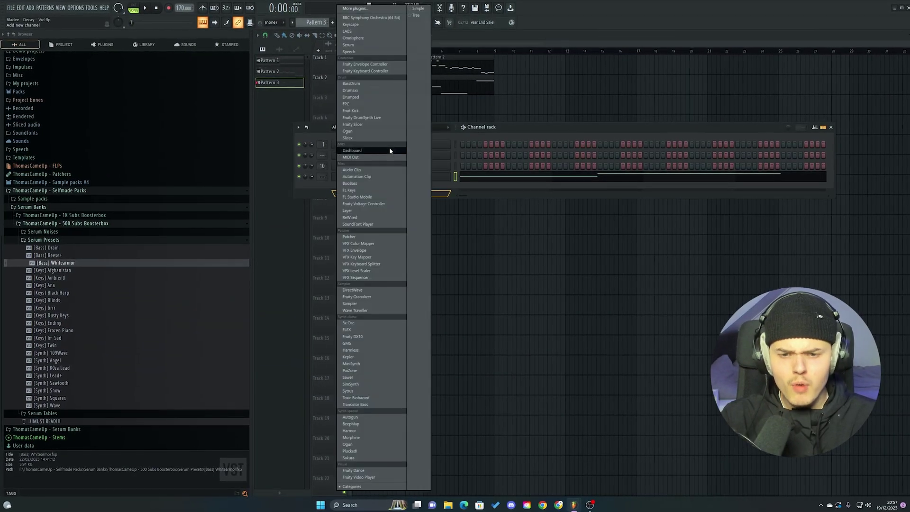
left_click(362, 38)
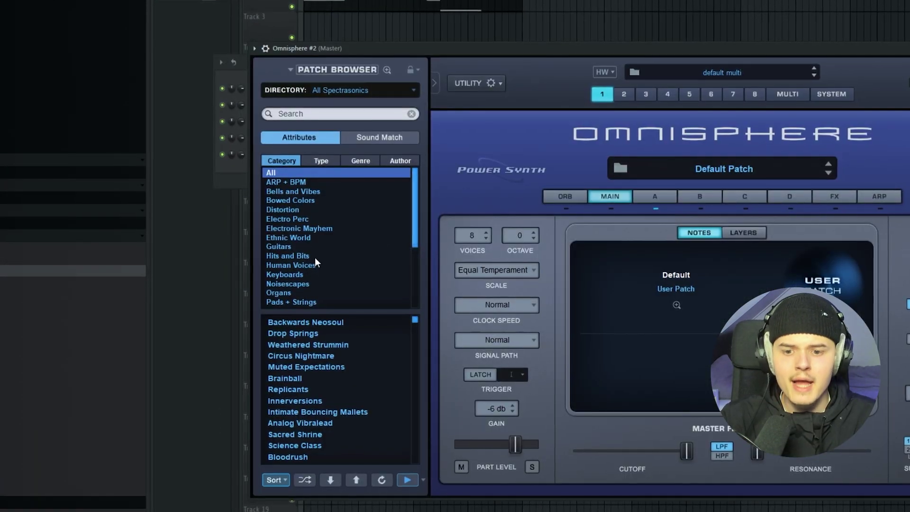
left_click(312, 192)
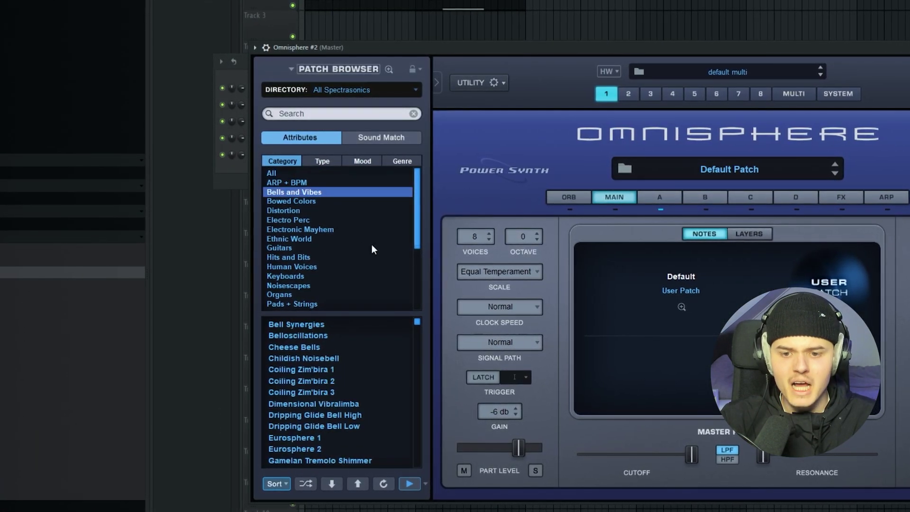
scroll(420, 340, "down", 3)
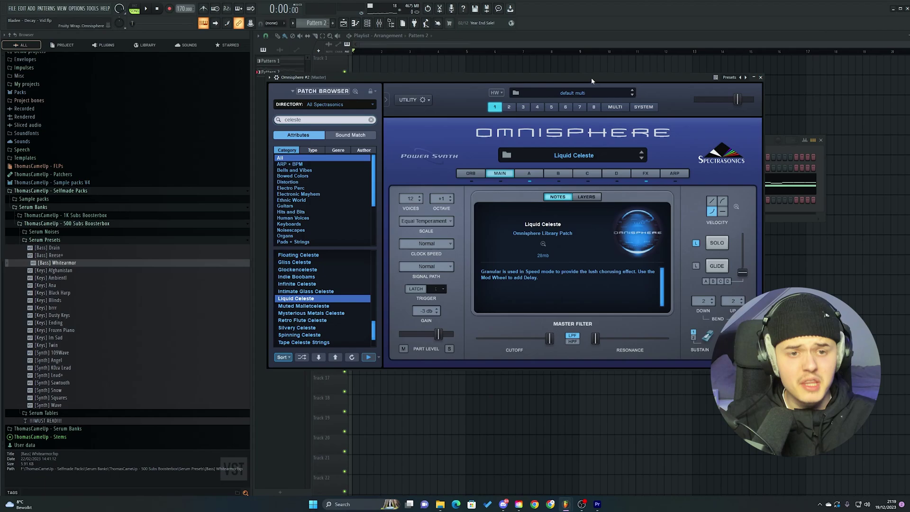
Adjust the amp envelope's attack on layer A of Omnisphere's Liquid Celeste patch.
left_click_drag(591, 78, 599, 72)
left_click(711, 83)
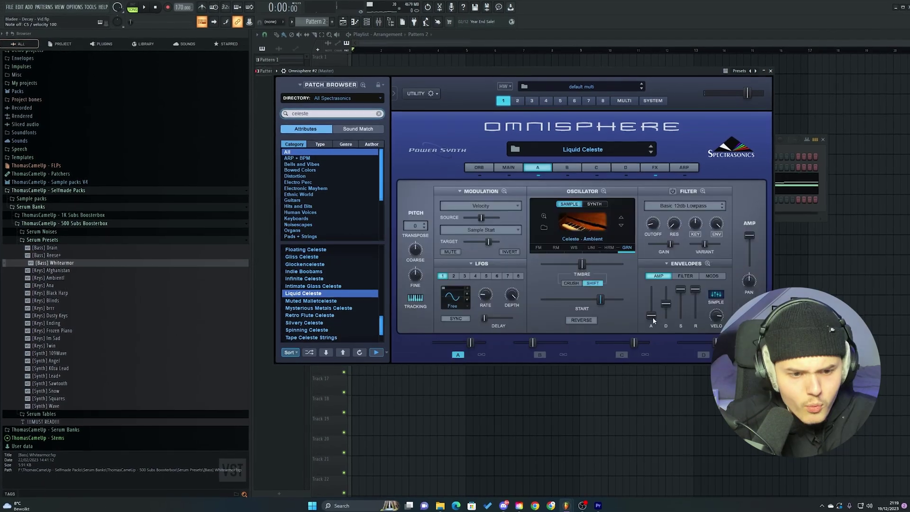
left_click_drag(654, 318, 656, 315)
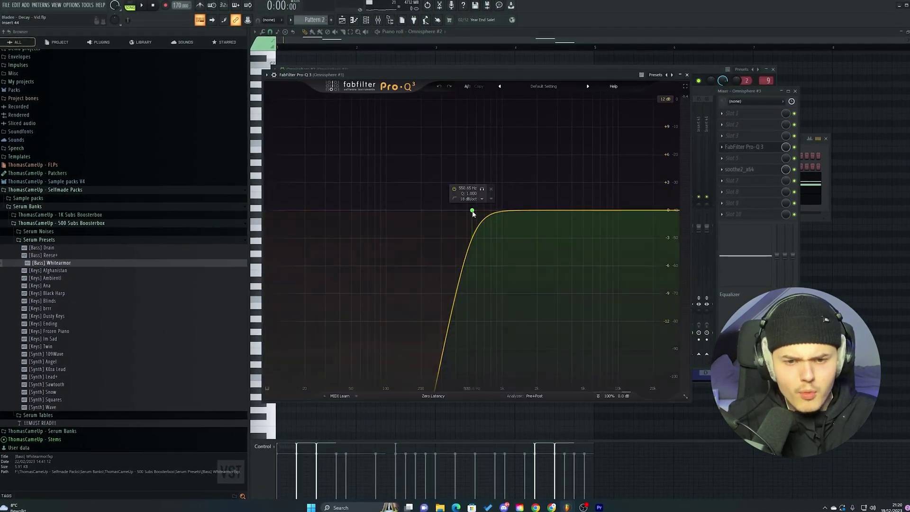
Set the Pro-Q 3 low cut on the second Omnisphere's mixer track to about 520 Hz and open soothe2.
left_click(470, 211)
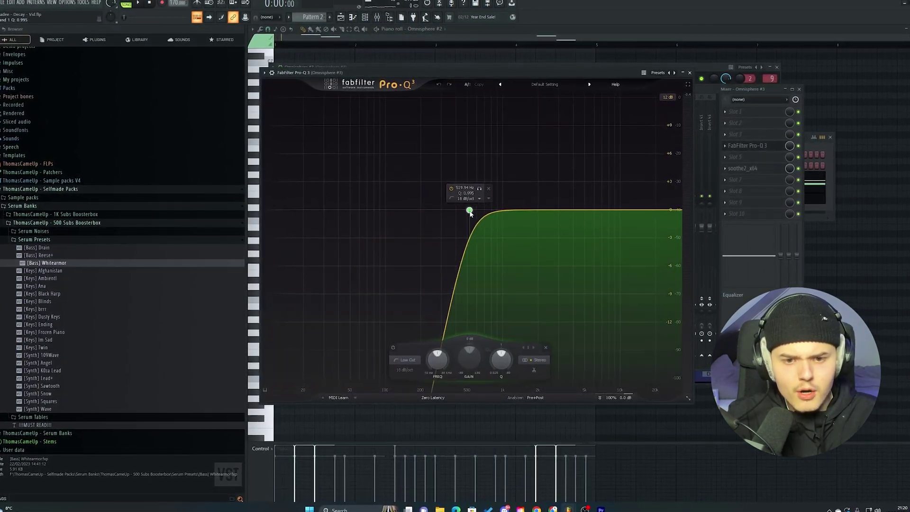
left_click(742, 169)
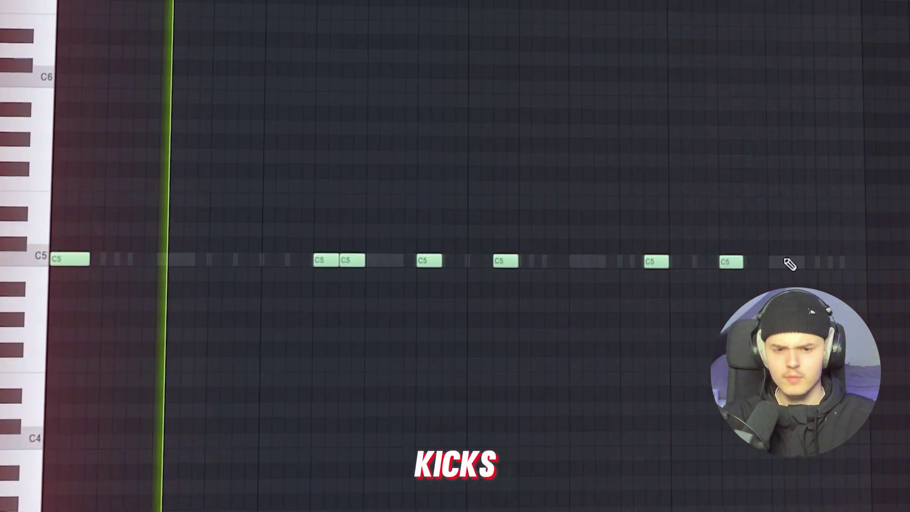
Add C5 kick notes near the end of the kick pattern in the piano roll.
left_click(765, 263)
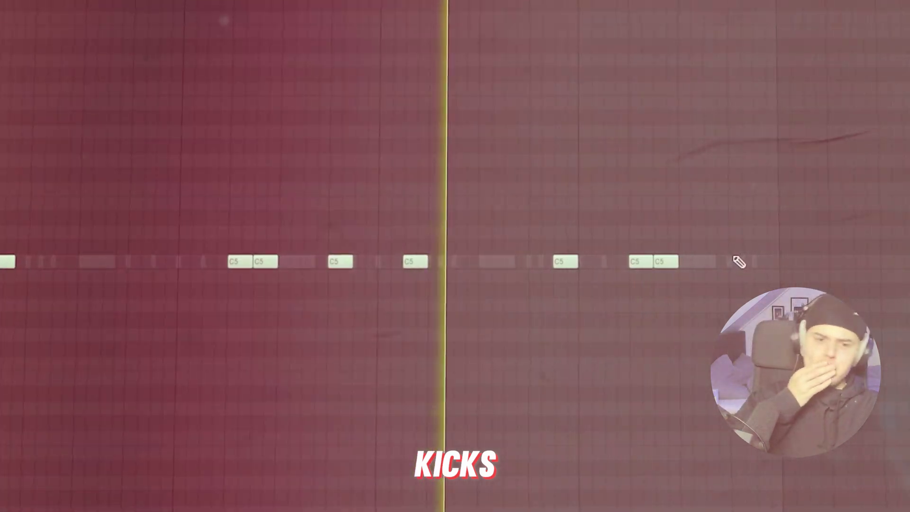
left_click(778, 261)
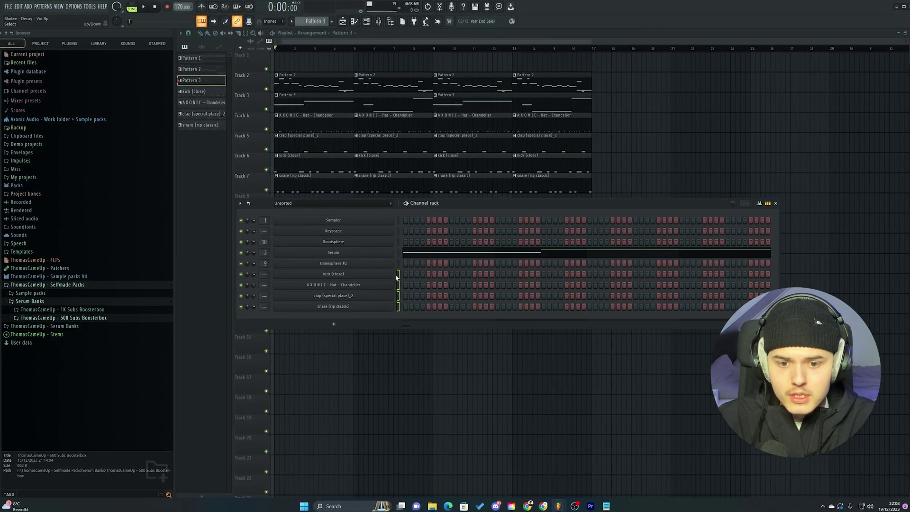
Route the selected kick, hat, clap and snare channels to consecutive mixer tracks, starting from the one right after Serum.
key("F9")
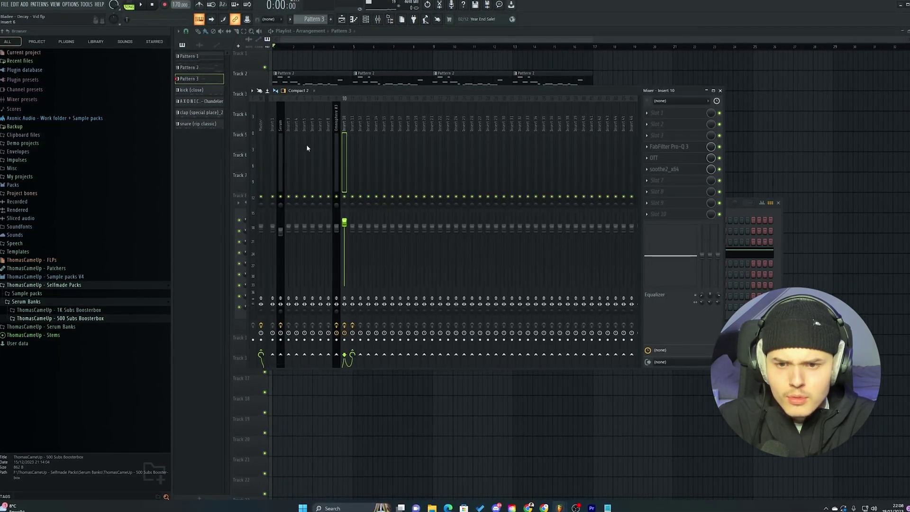
right_click(288, 150)
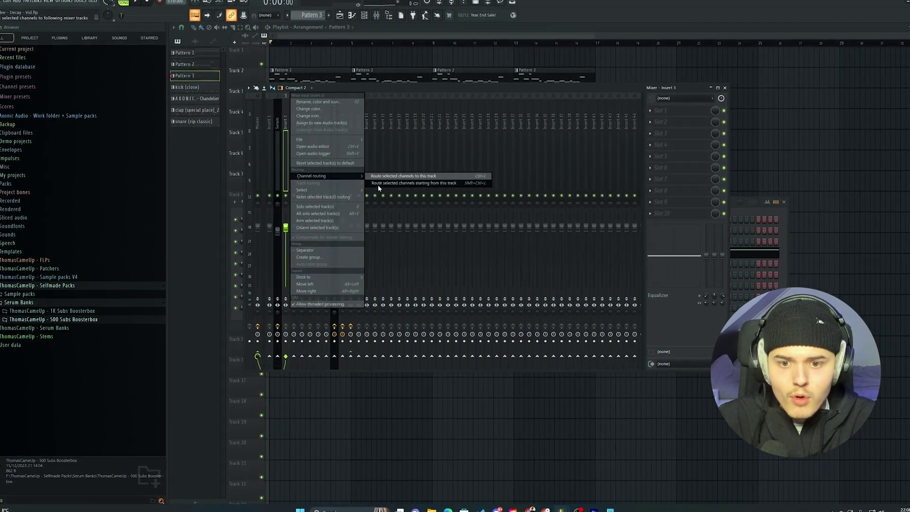
left_click(425, 182)
right_click(311, 171)
left_click(307, 175)
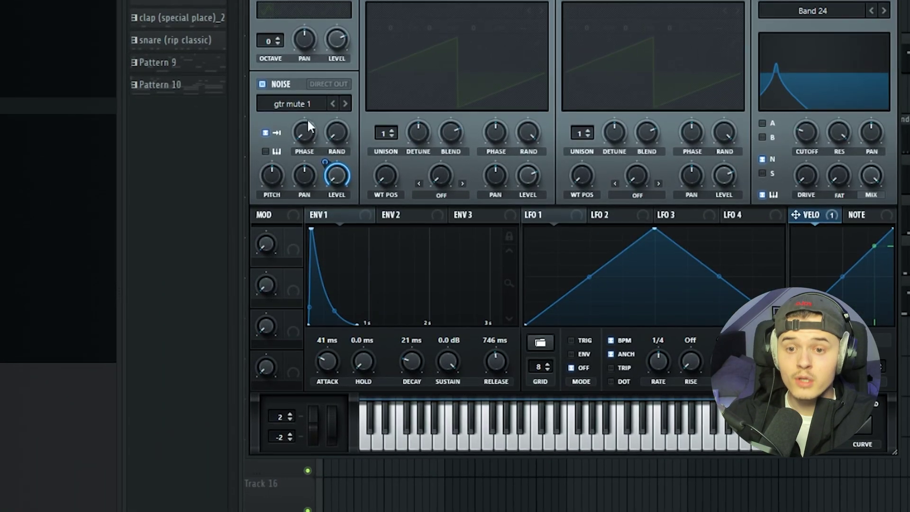
Choose gtr mute 1 from the Attacks_Misc samples for Serum's noise oscillator.
left_click(143, 186)
mouse_move(300, 154)
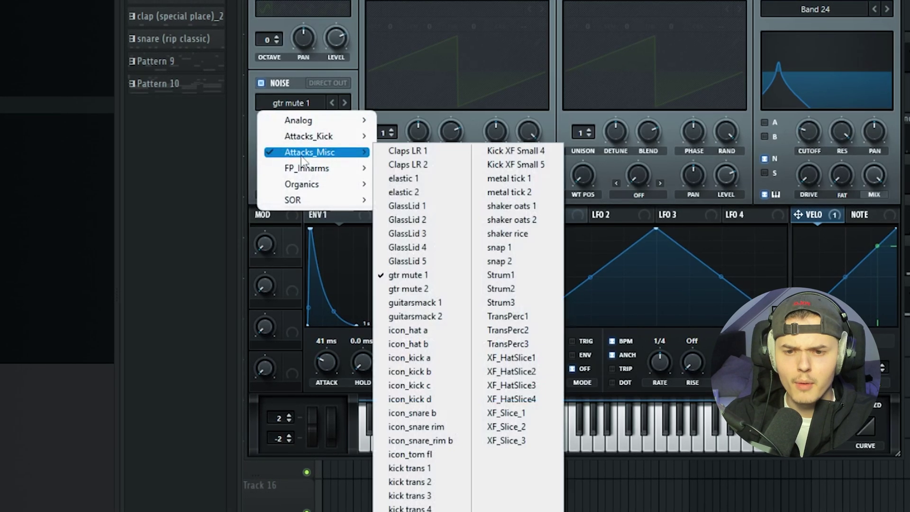
left_click(406, 274)
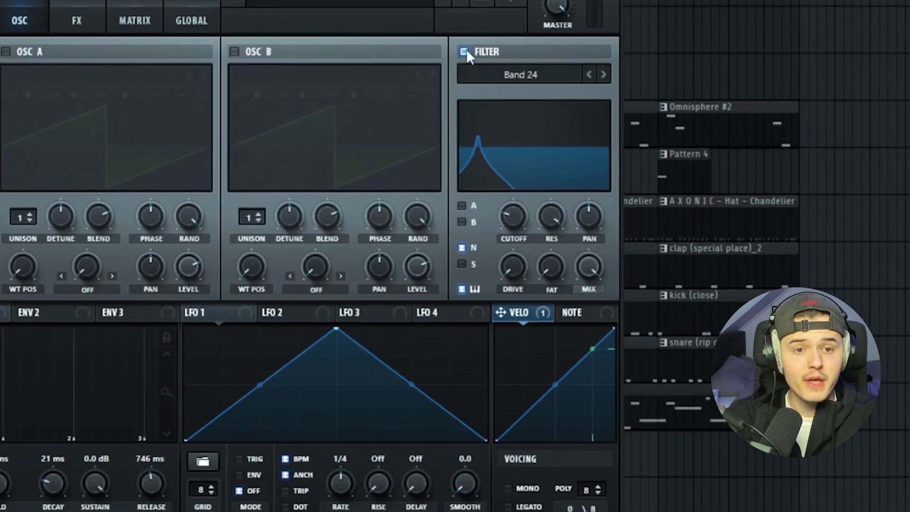
Set Serum's filter type to Band 24 and adjust its resonance.
left_click(821, 9)
mouse_move(836, 33)
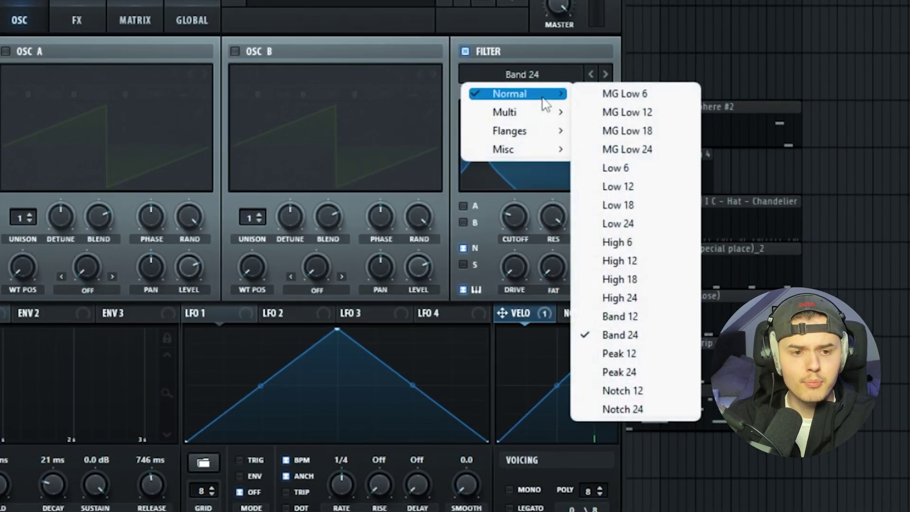
left_click(655, 338)
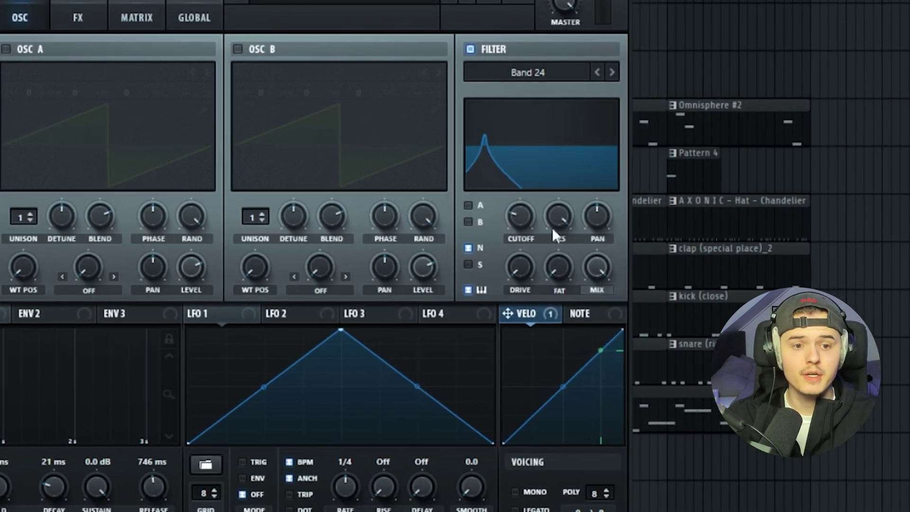
mouse_move(559, 219)
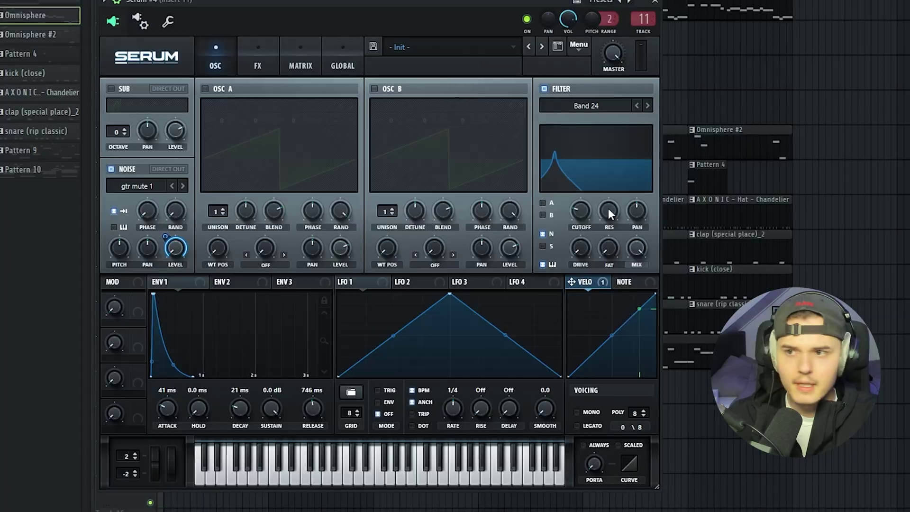
mouse_move(608, 209)
left_mouse_down()
mouse_move(627, 212)
mouse_move(596, 212)
left_mouse_up()
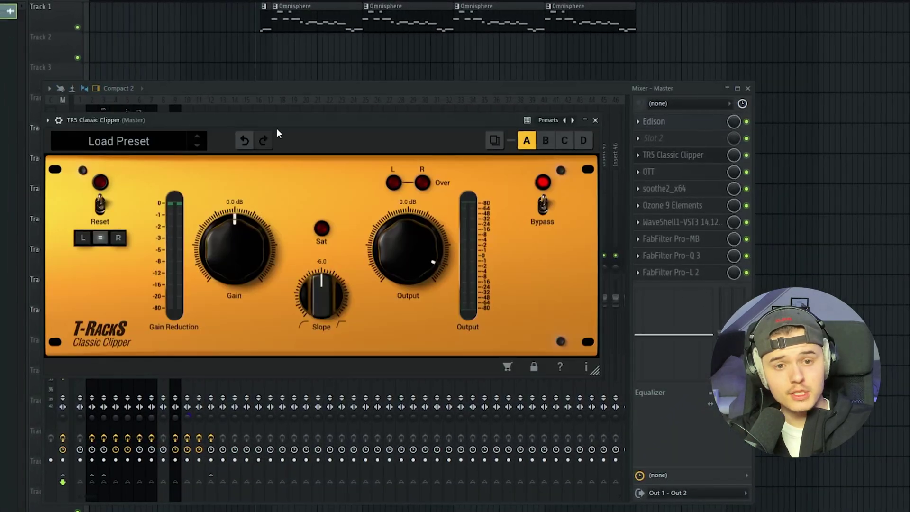
Reposition the Classic Clipper window and set the master SoundShifter's transposition to -3 semitones.
left_click_drag(277, 128, 436, 99)
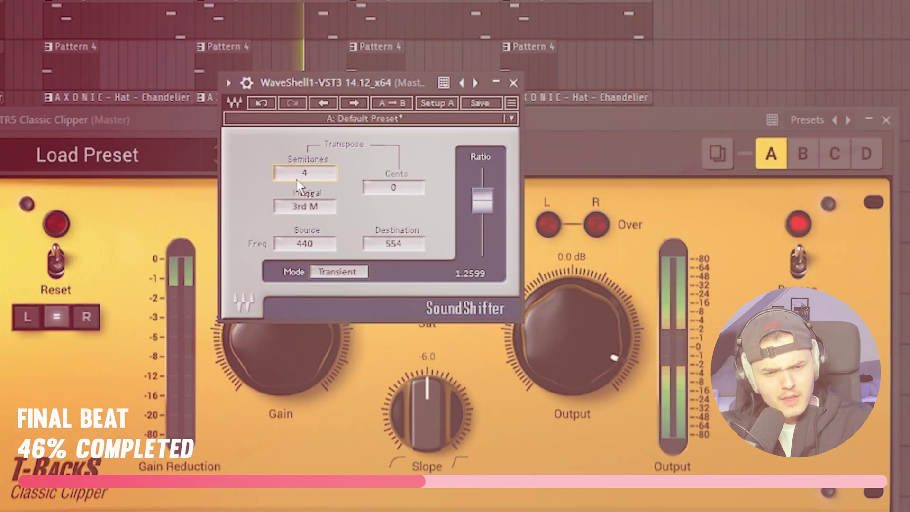
left_click_drag(299, 180, 299, 197)
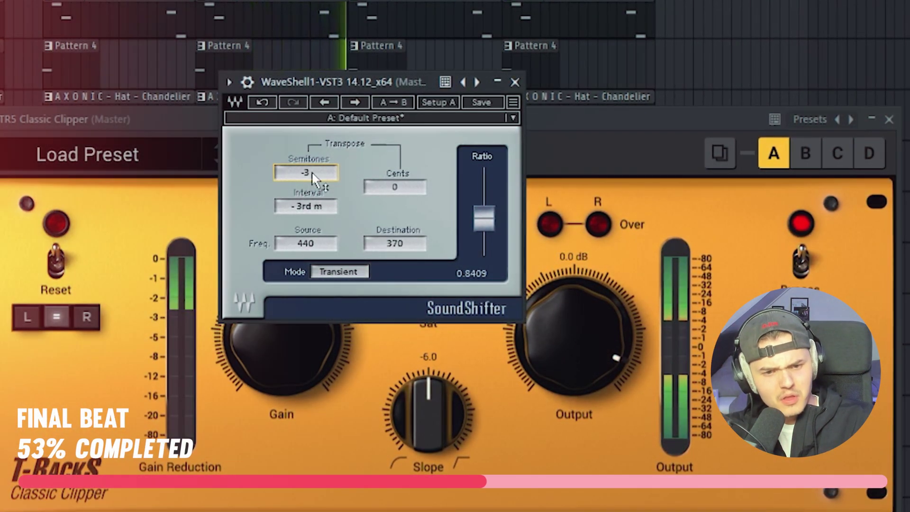